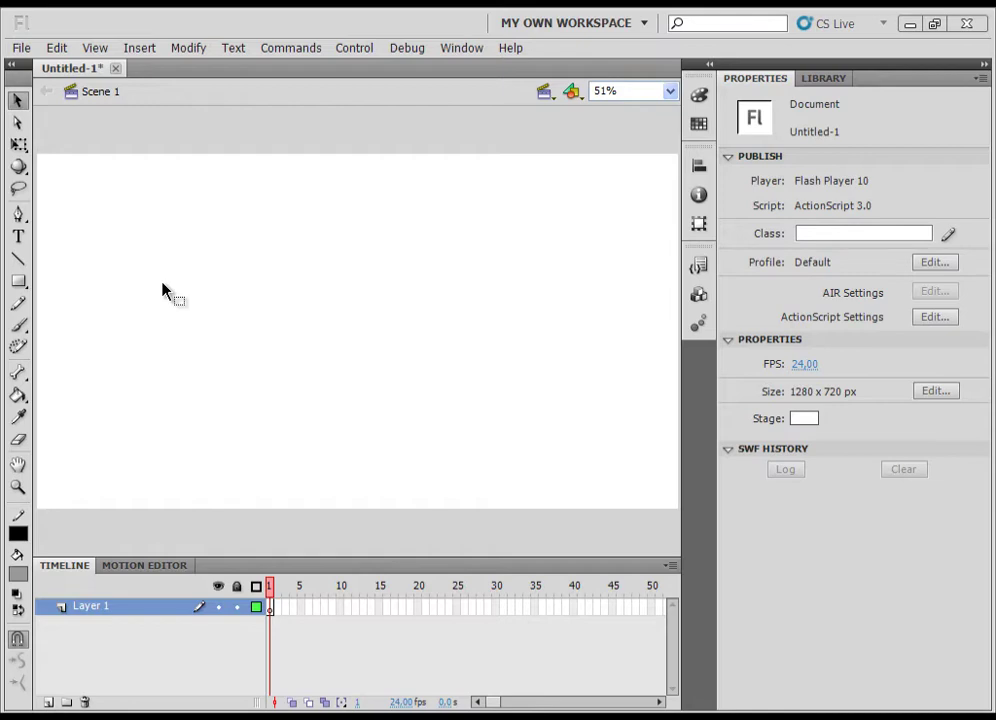
Step: Draw a grey-filled, black-outlined rectangle across the middle of the stage with the Rectangle tool
{"action": "left_click", "coordinate": [18, 281]}
{"action": "mouse_move", "coordinate": [180, 272]}
{"action": "left_mouse_down"}
{"action": "mouse_move", "coordinate": [327, 351]}
{"action": "mouse_move", "coordinate": [506, 414]}
{"action": "left_mouse_up"}
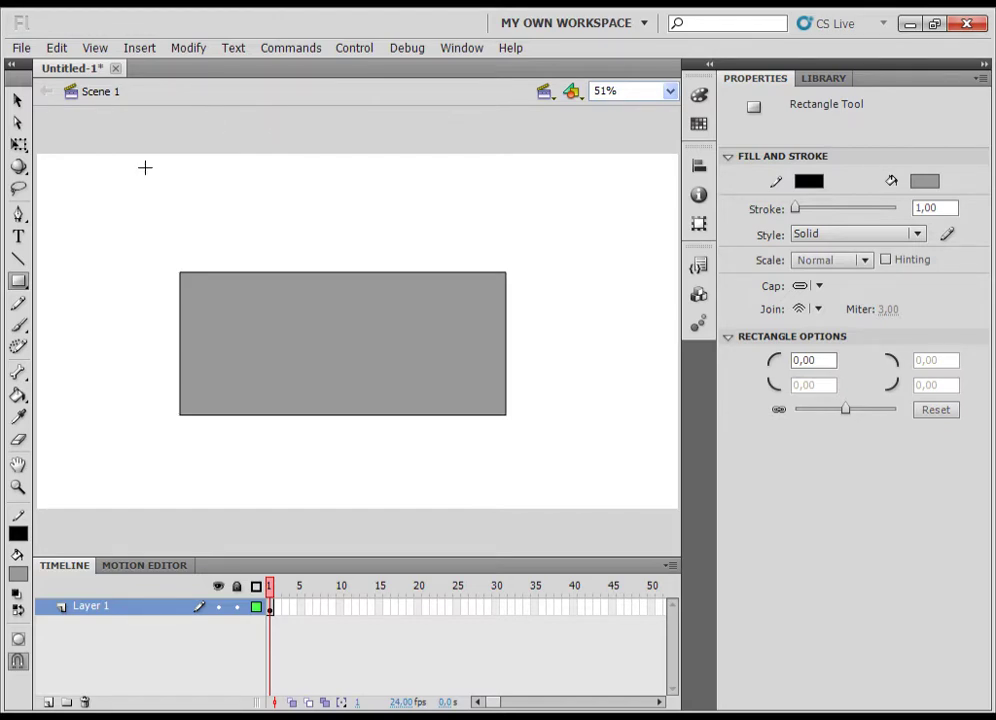
Step: Turn on the rulers from the stage's shortcut menu, leaving the View menu unchanged
{"action": "right_click", "coordinate": [105, 202]}
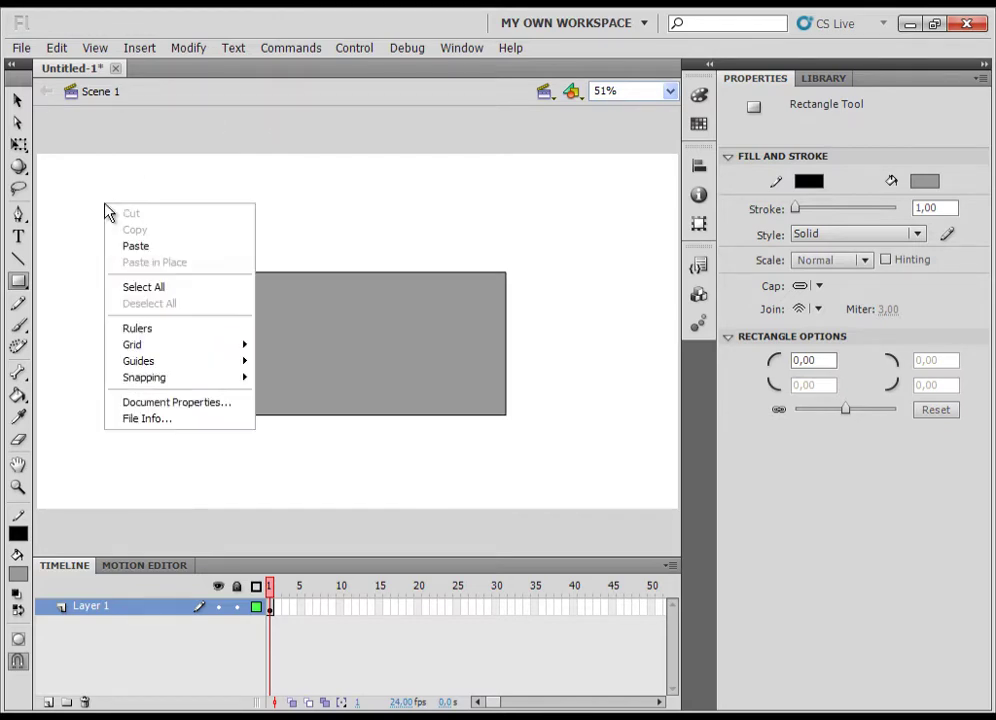
{"action": "left_click", "coordinate": [155, 330]}
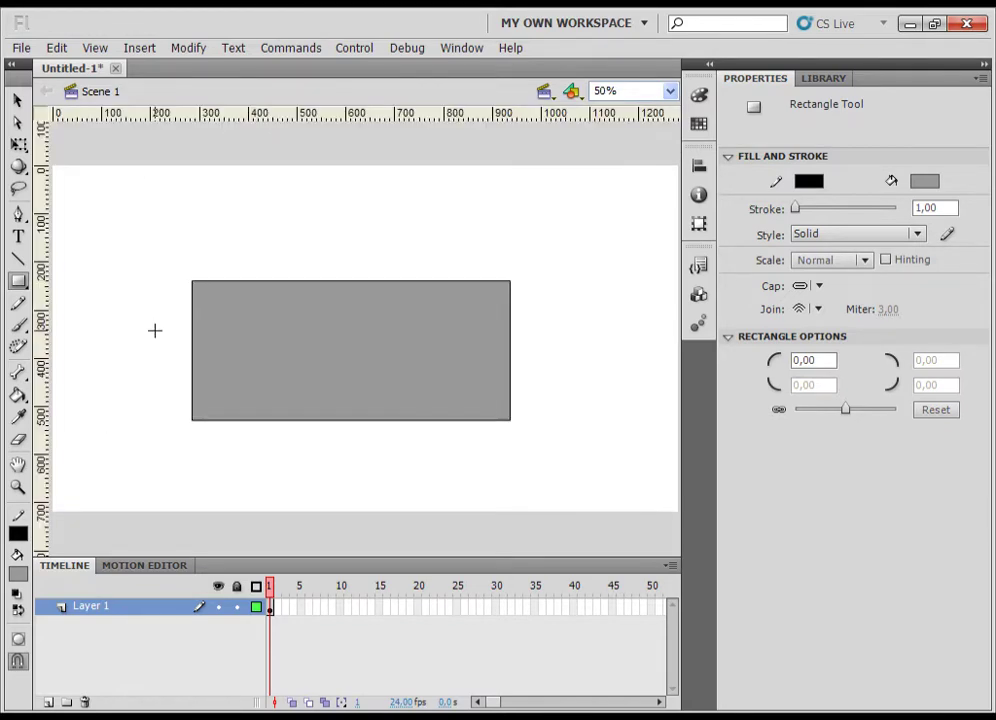
{"action": "left_click", "coordinate": [97, 56]}
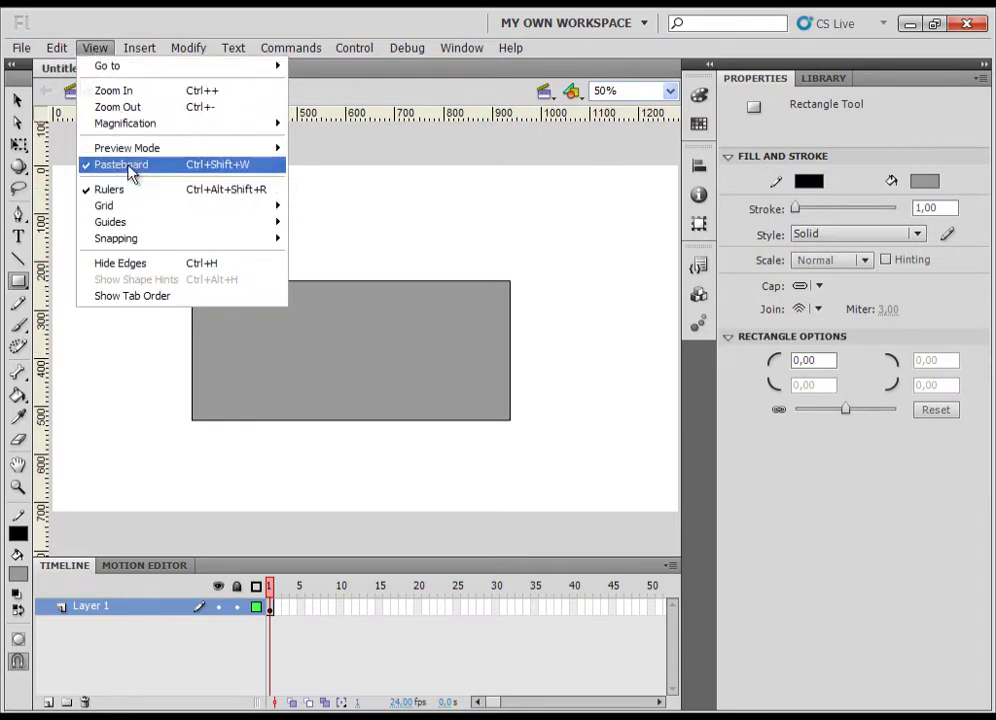
{"action": "left_click", "coordinate": [94, 57]}
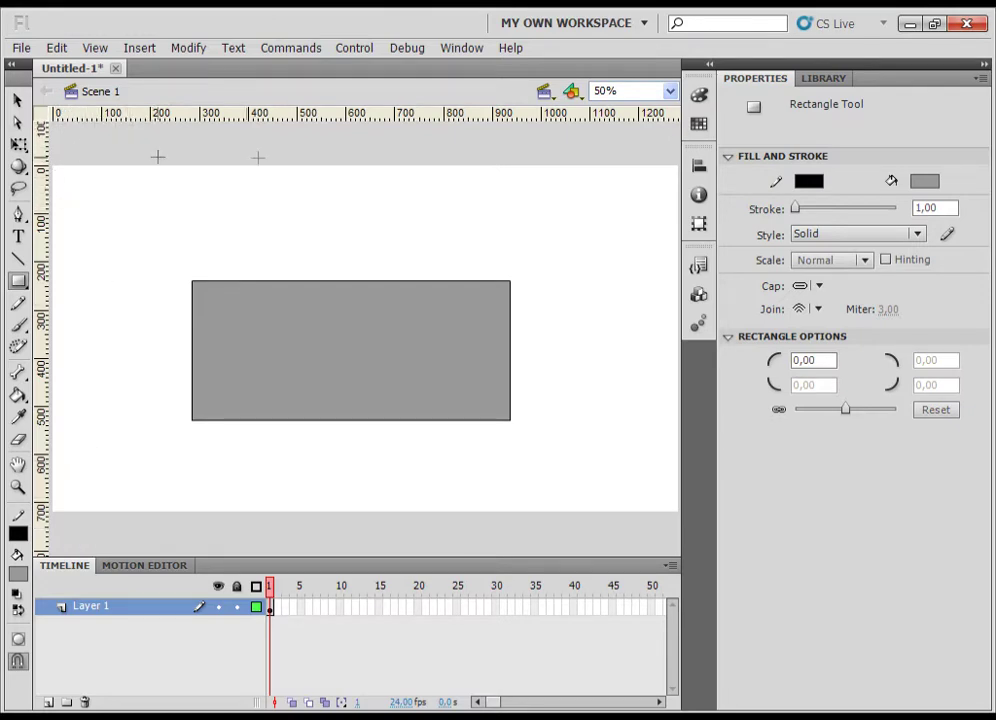
{"action": "left_click", "coordinate": [17, 101]}
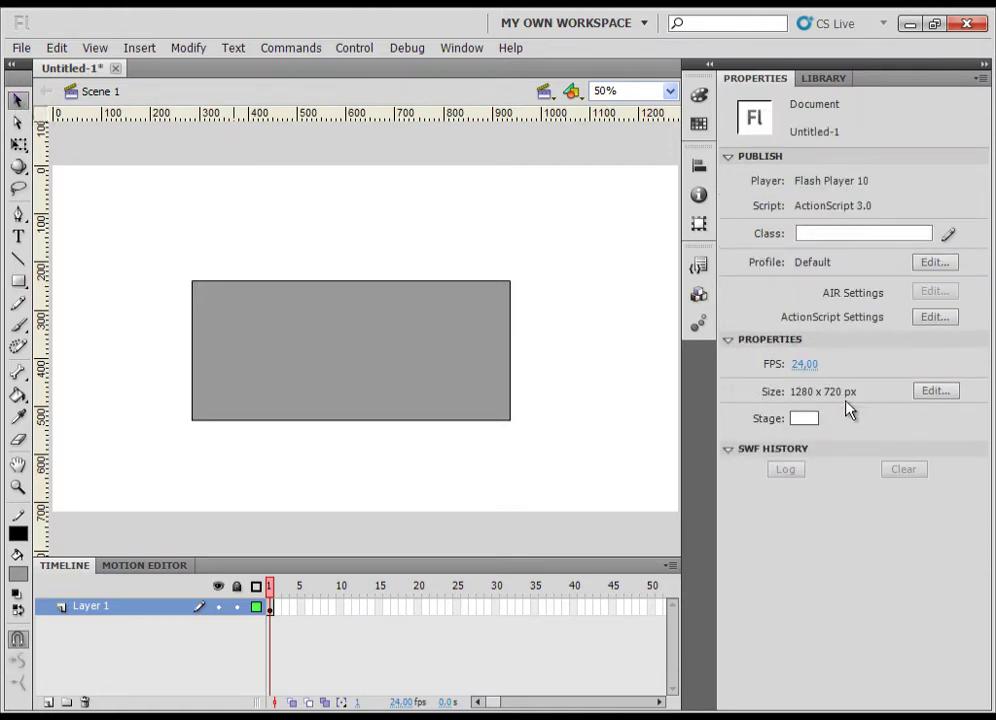
{"action": "left_click", "coordinate": [935, 391]}
{"action": "left_click", "coordinate": [420, 331]}
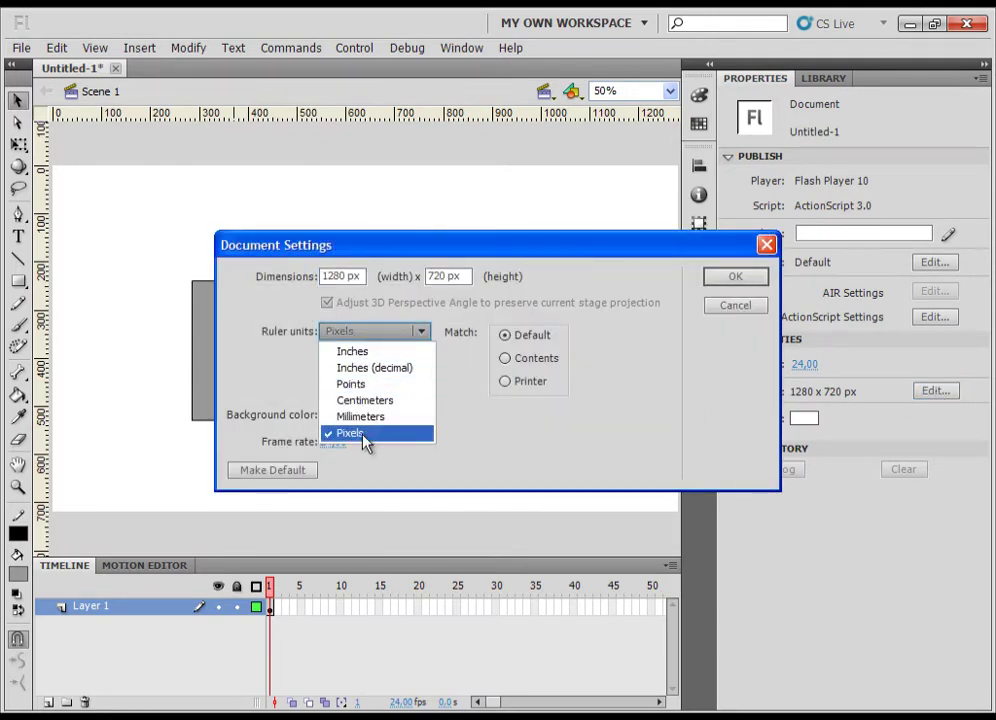
{"action": "left_click", "coordinate": [393, 340]}
{"action": "left_click", "coordinate": [731, 310]}
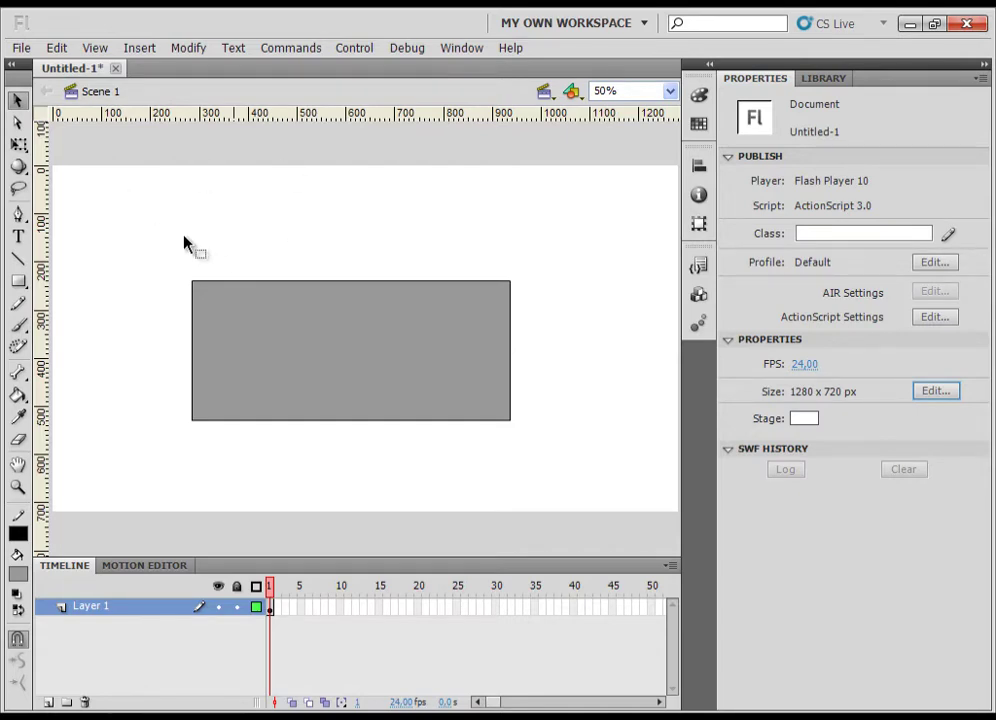
{"action": "left_click", "coordinate": [18, 101]}
Step: Drag guides from the rulers onto the rectangle's top, bottom, right and left edges
{"action": "left_click_drag", "start_coordinate": [289, 117], "coordinate": [138, 285]}
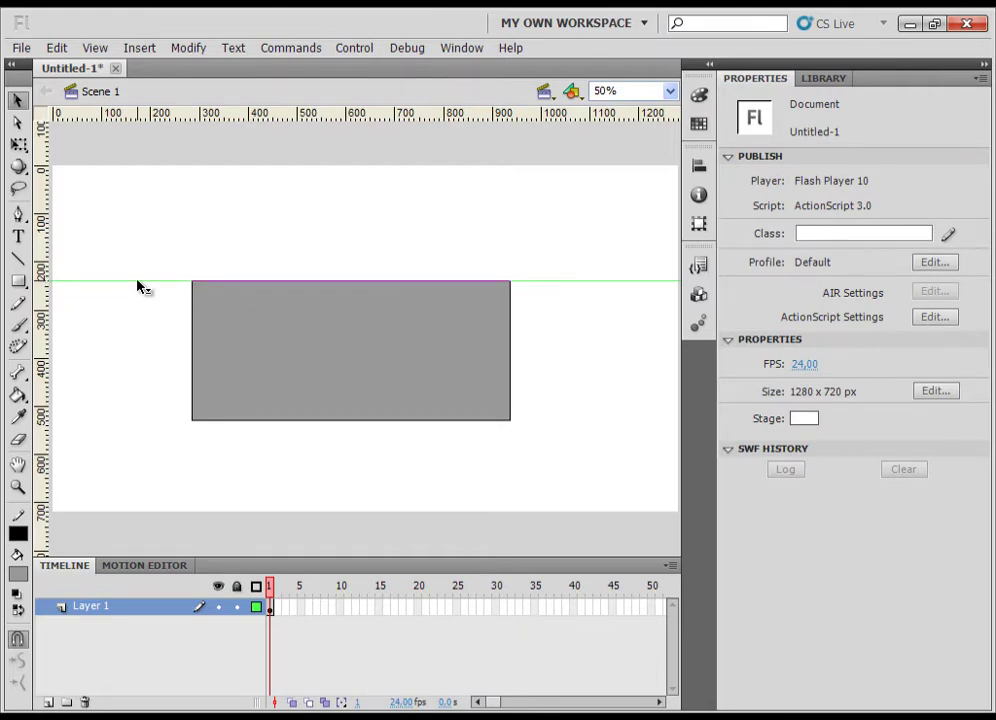
{"action": "left_click_drag", "start_coordinate": [138, 286], "coordinate": [138, 284]}
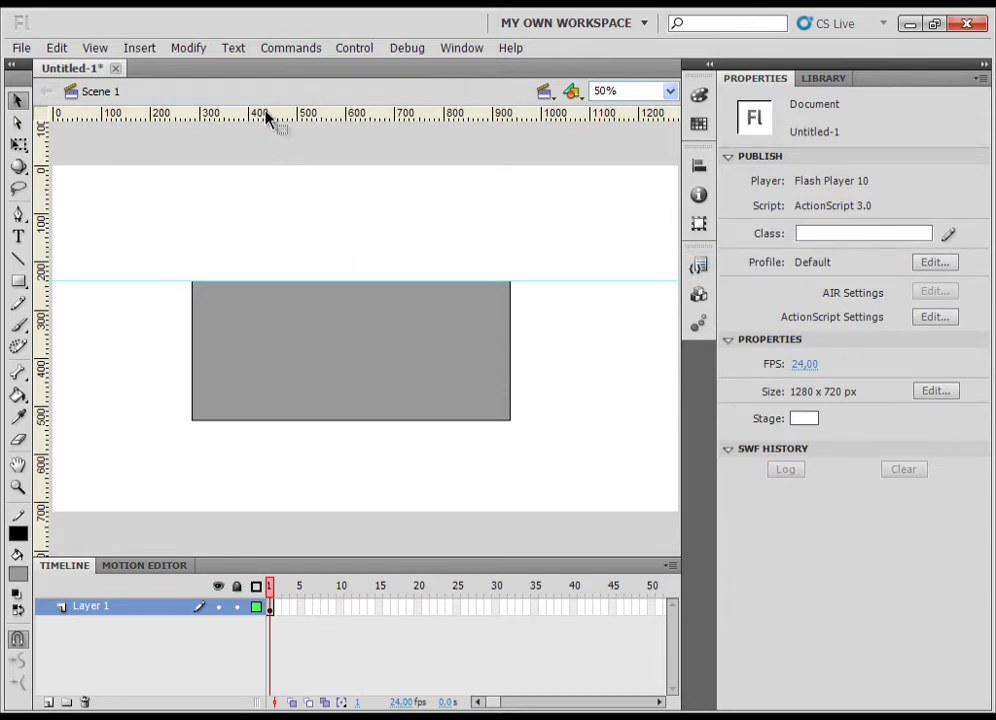
{"action": "left_click_drag", "start_coordinate": [285, 113], "coordinate": [160, 422]}
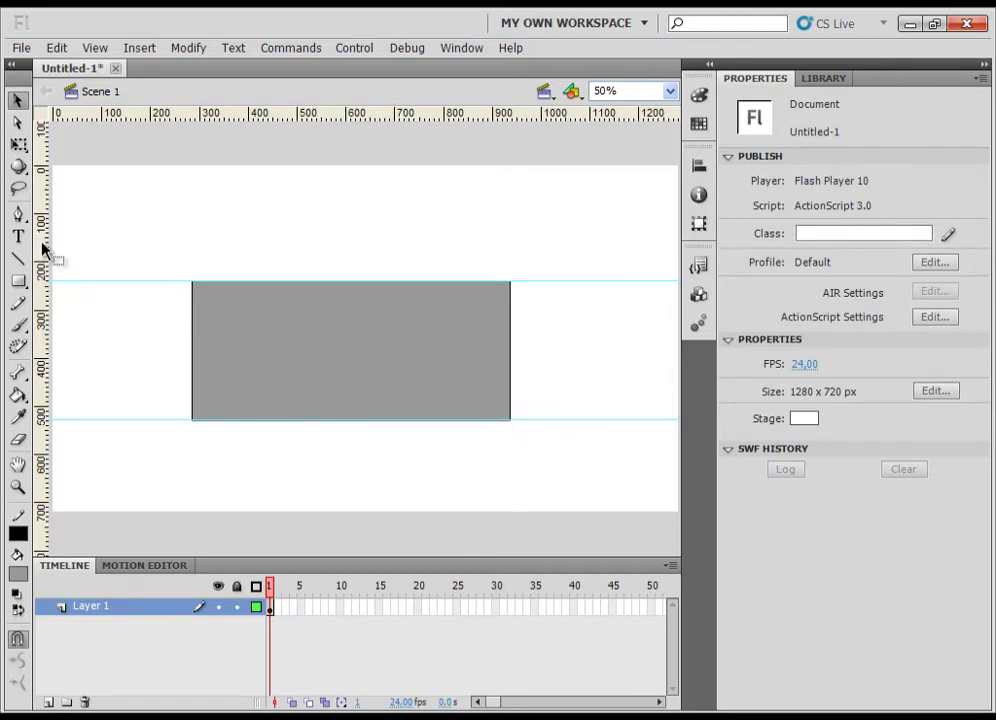
{"action": "left_click_drag", "start_coordinate": [40, 246], "coordinate": [511, 257]}
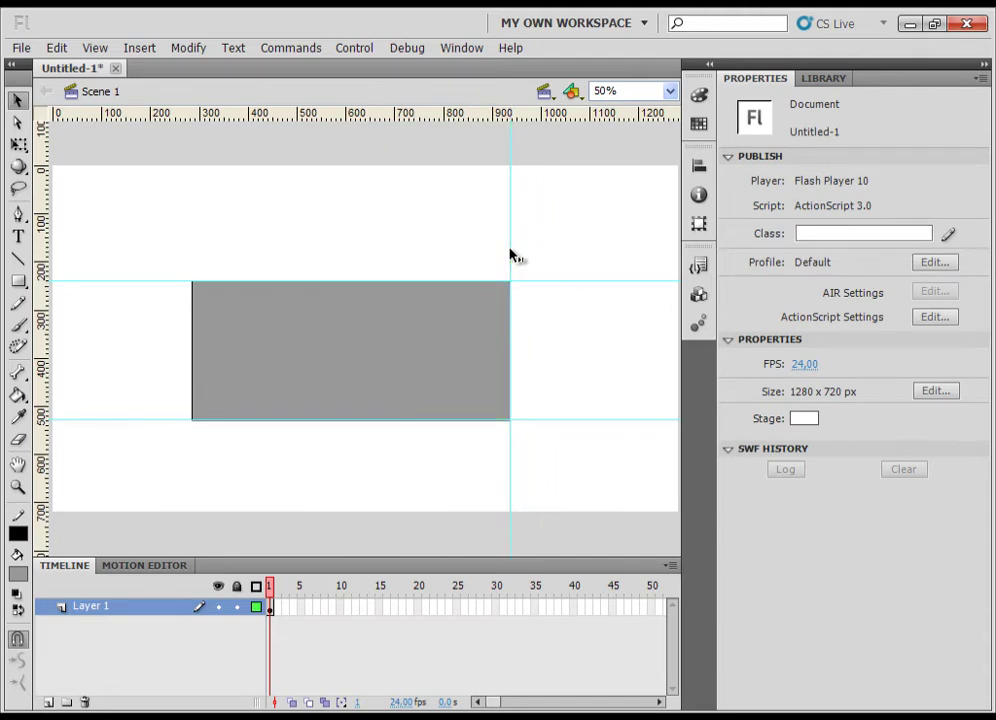
{"action": "left_click_drag", "start_coordinate": [40, 268], "coordinate": [193, 267]}
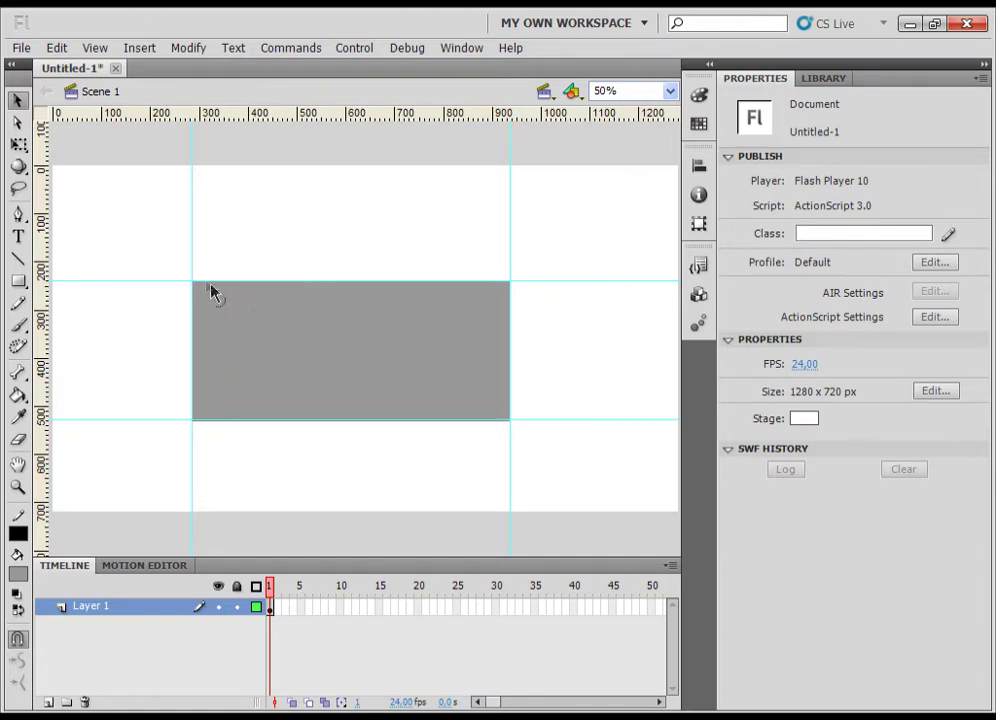
{"action": "left_click_drag", "start_coordinate": [205, 281], "coordinate": [240, 265]}
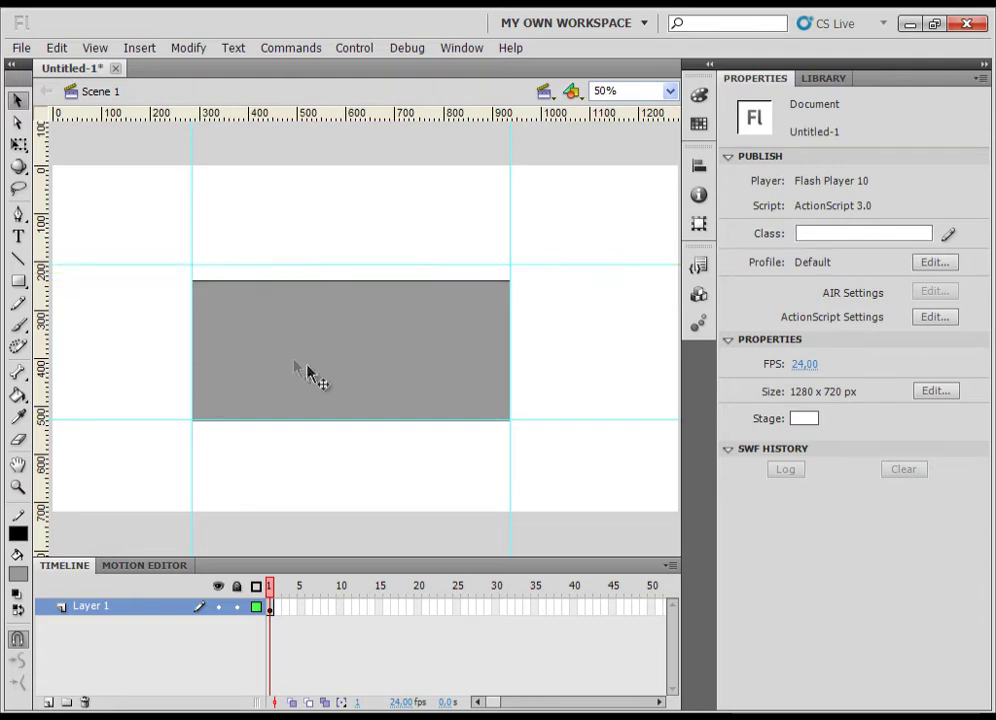
{"action": "left_click_drag", "start_coordinate": [310, 266], "coordinate": [304, 283]}
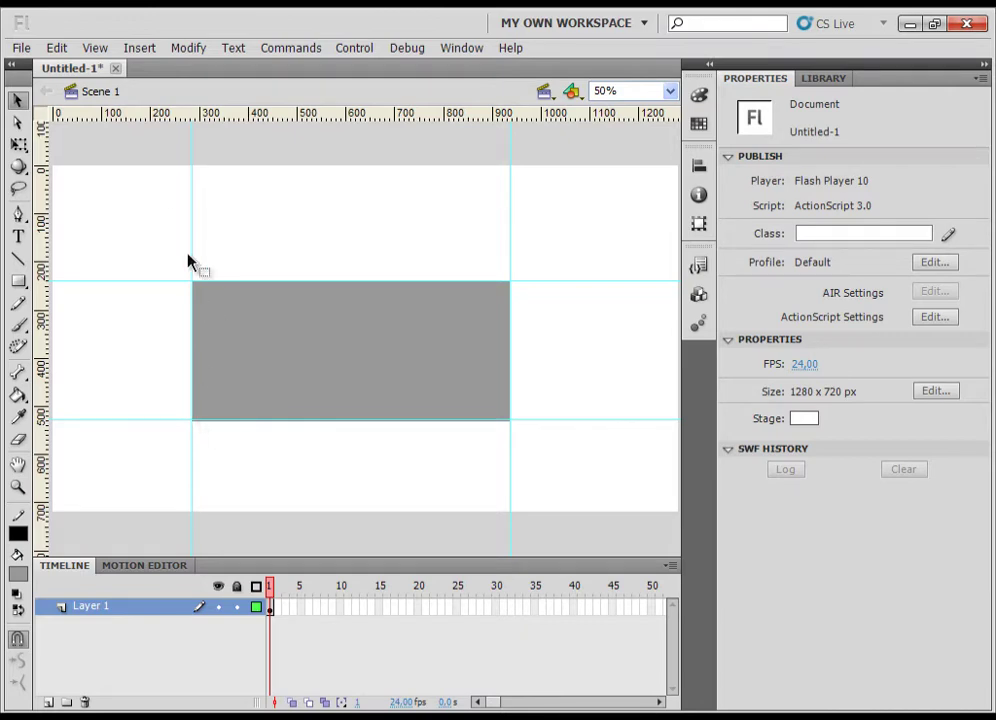
Step: Lock the guides with View > Guides > Lock Guides and verify dragging no longer moves them
{"action": "left_click", "coordinate": [95, 48]}
{"action": "mouse_move", "coordinate": [127, 225]}
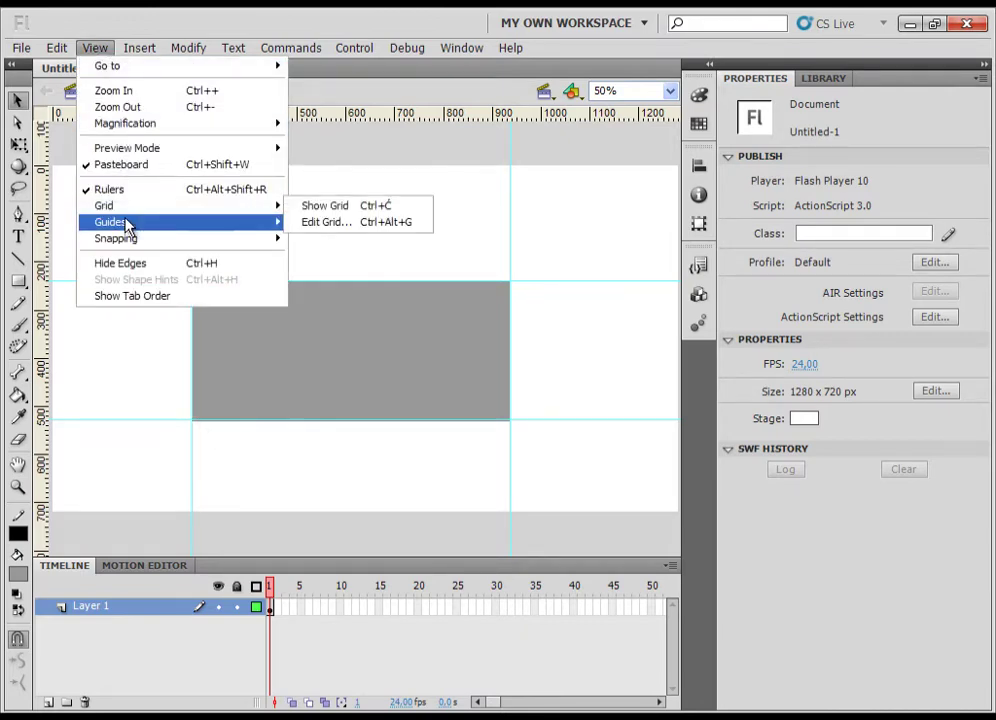
{"action": "left_click", "coordinate": [350, 240]}
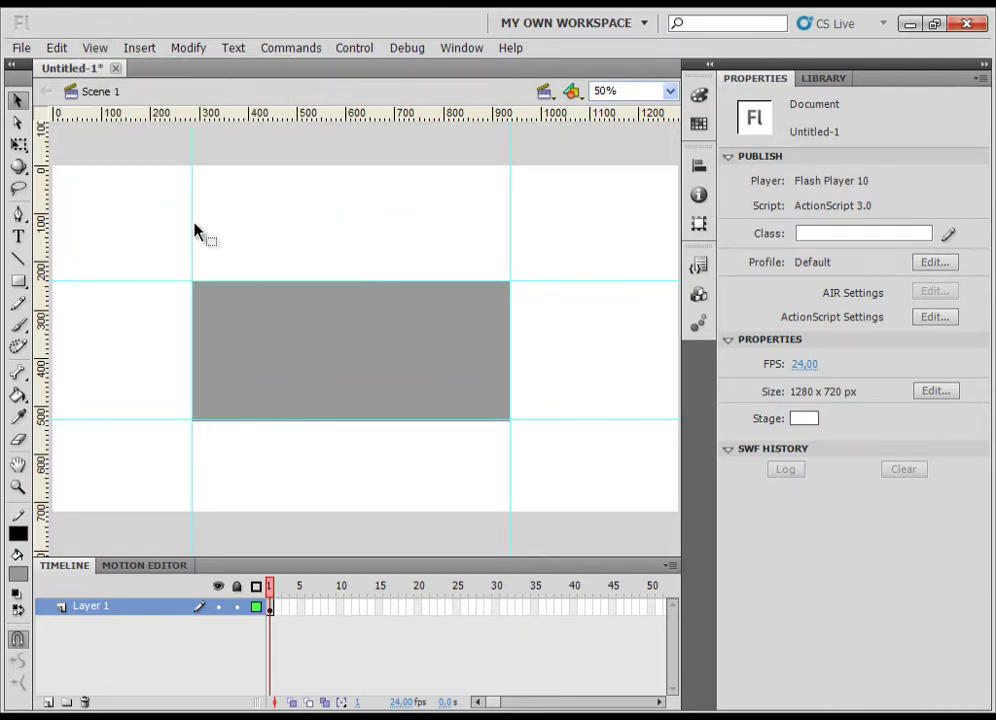
{"action": "left_click_drag", "start_coordinate": [192, 222], "coordinate": [104, 238]}
{"action": "mouse_move", "coordinate": [158, 209]}
{"action": "left_mouse_down"}
{"action": "mouse_move", "coordinate": [320, 231]}
{"action": "mouse_move", "coordinate": [414, 222]}
{"action": "left_mouse_up"}
{"action": "left_click_drag", "start_coordinate": [536, 207], "coordinate": [407, 240]}
{"action": "left_click", "coordinate": [95, 48]}
Step: Set the guide colour to blue (#0000FF) in the Guides dialog and confirm
{"action": "mouse_move", "coordinate": [145, 222]}
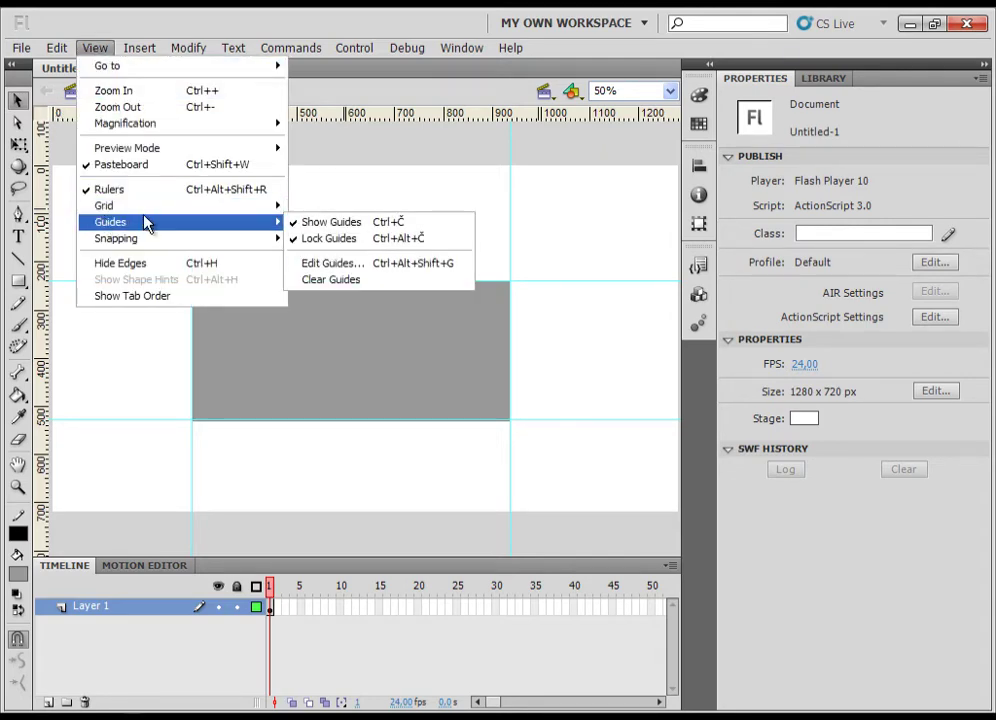
{"action": "left_click", "coordinate": [349, 266]}
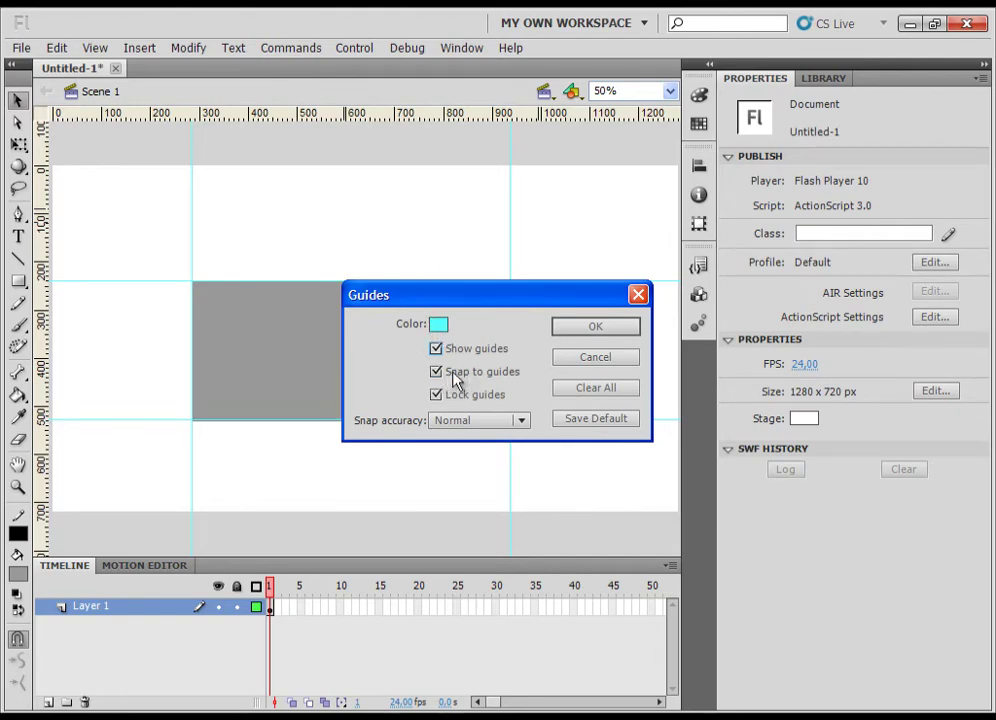
{"action": "left_click", "coordinate": [458, 422]}
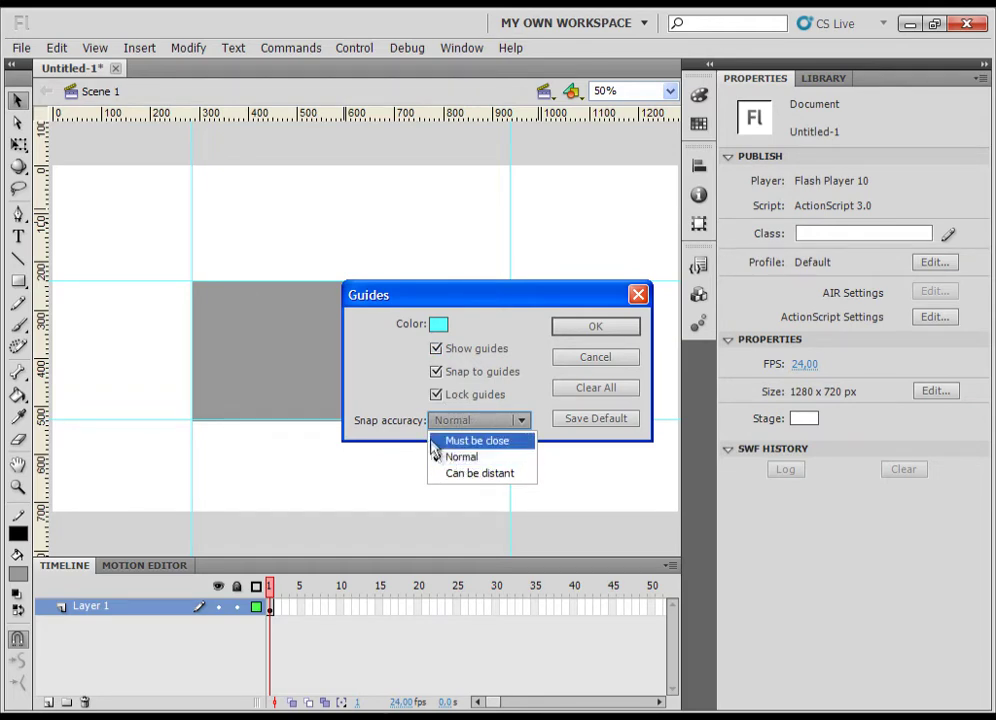
{"action": "left_click", "coordinate": [439, 324]}
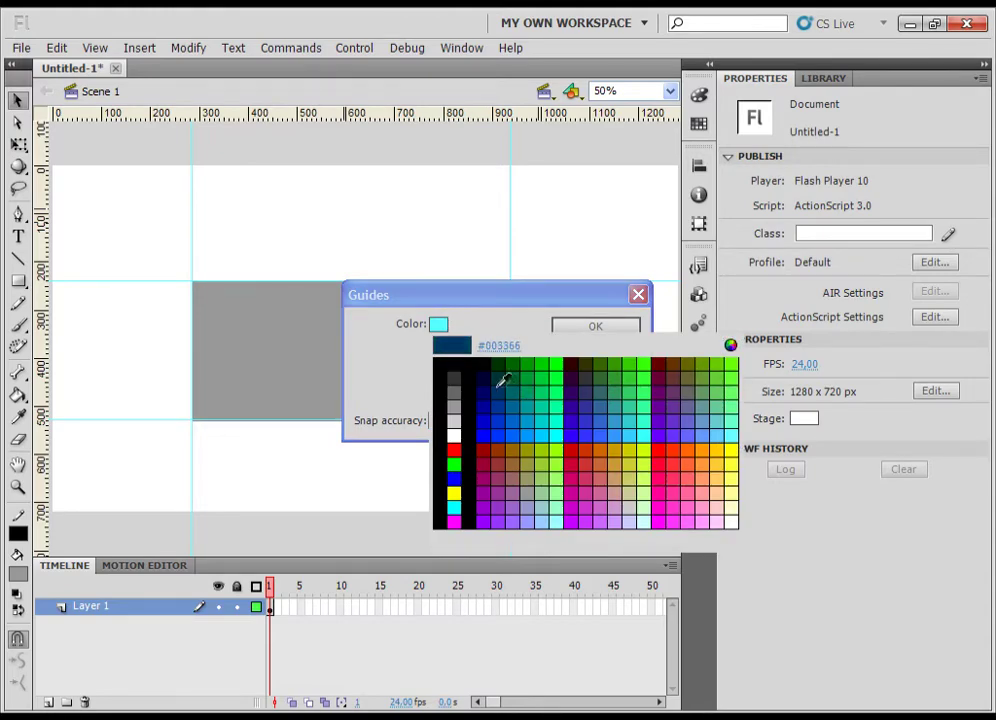
{"action": "left_click", "coordinate": [457, 476]}
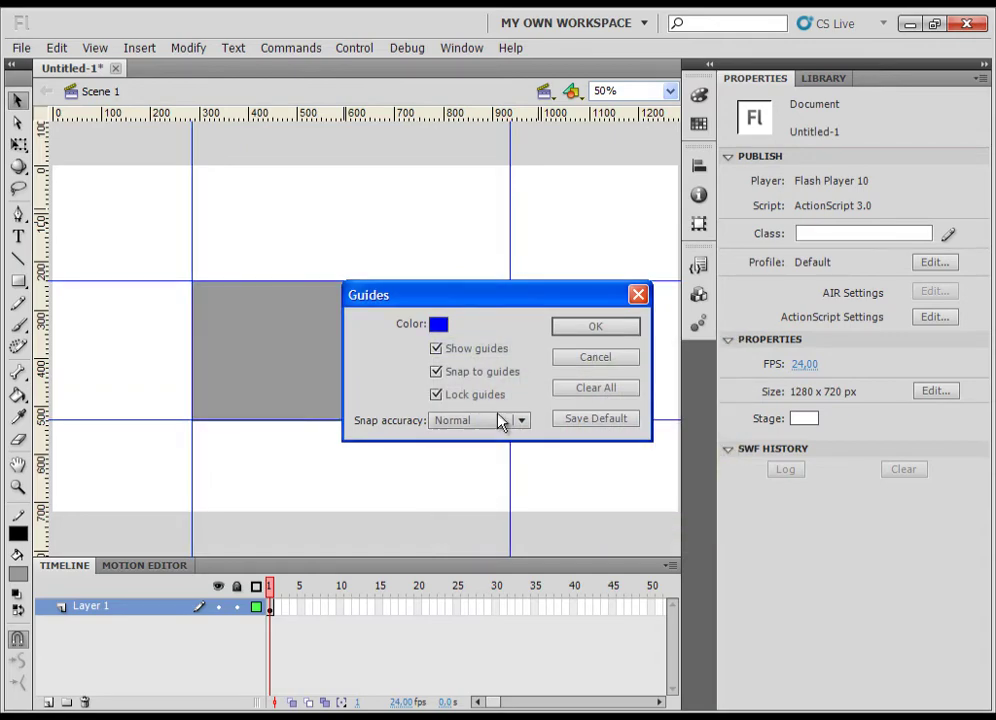
{"action": "left_click", "coordinate": [595, 331]}
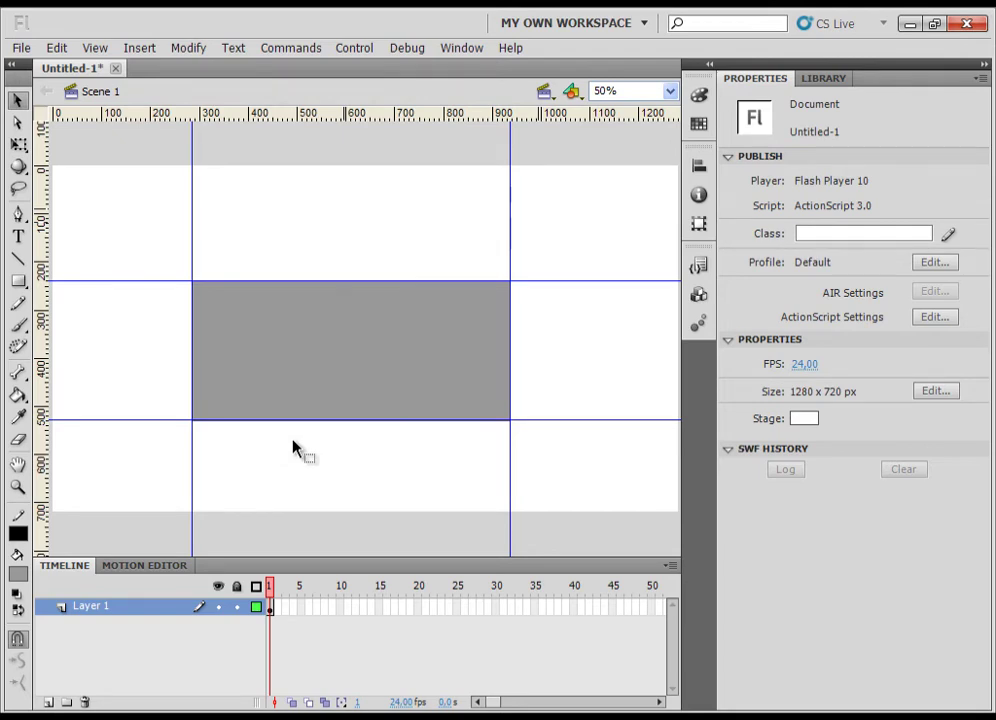
Step: Turn on Show Grid from the stage's right-click Grid submenu
{"action": "right_click", "coordinate": [111, 228]}
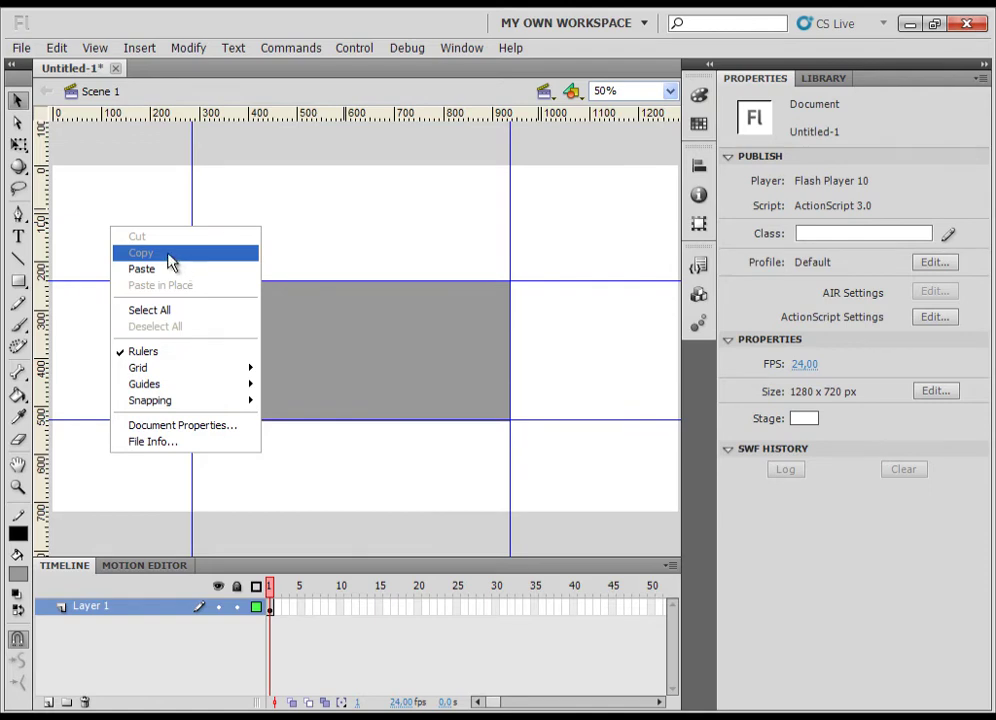
{"action": "mouse_move", "coordinate": [158, 377]}
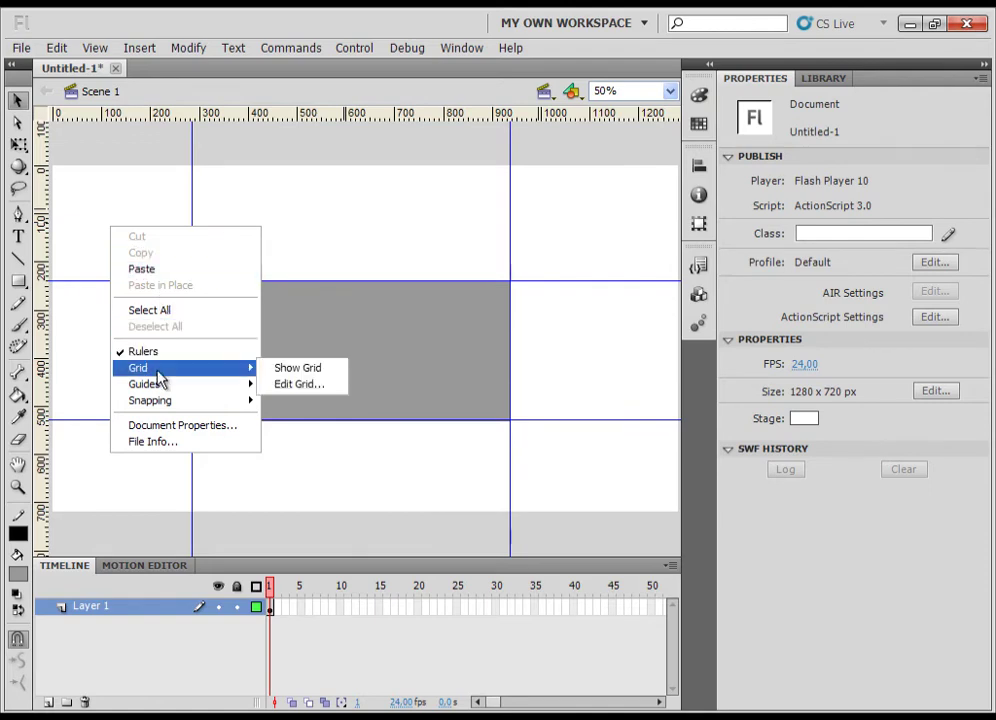
{"action": "left_click", "coordinate": [298, 371]}
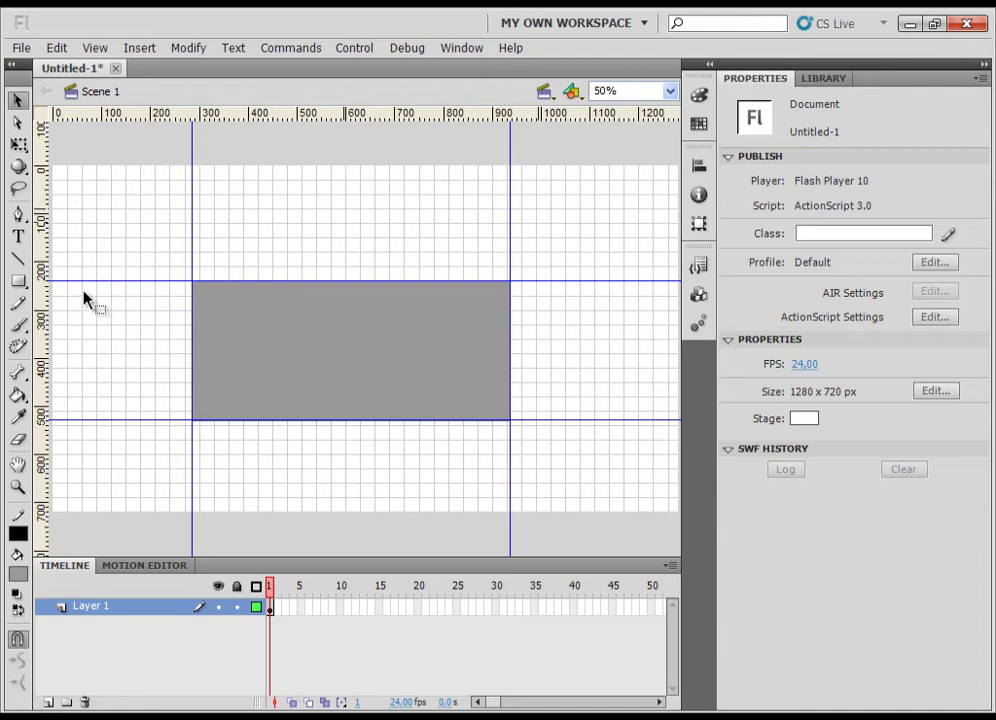
Step: In Edit Grid, leave Show over objects off, enable Snap to grid, and select the width value
{"action": "right_click", "coordinate": [109, 207]}
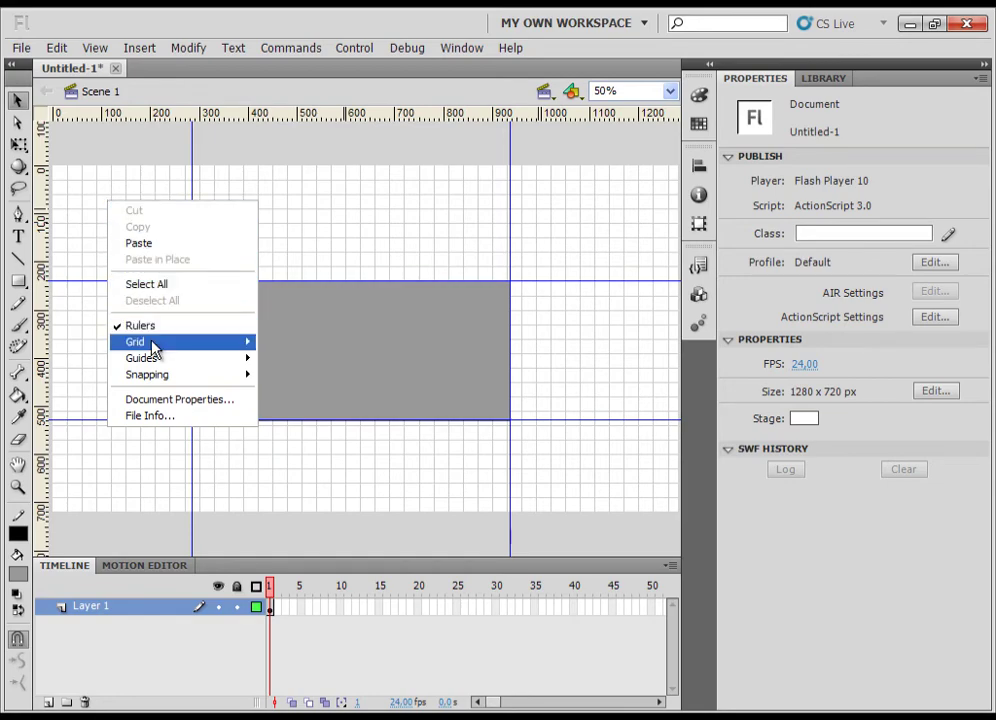
{"action": "mouse_move", "coordinate": [243, 345]}
{"action": "left_click", "coordinate": [300, 360]}
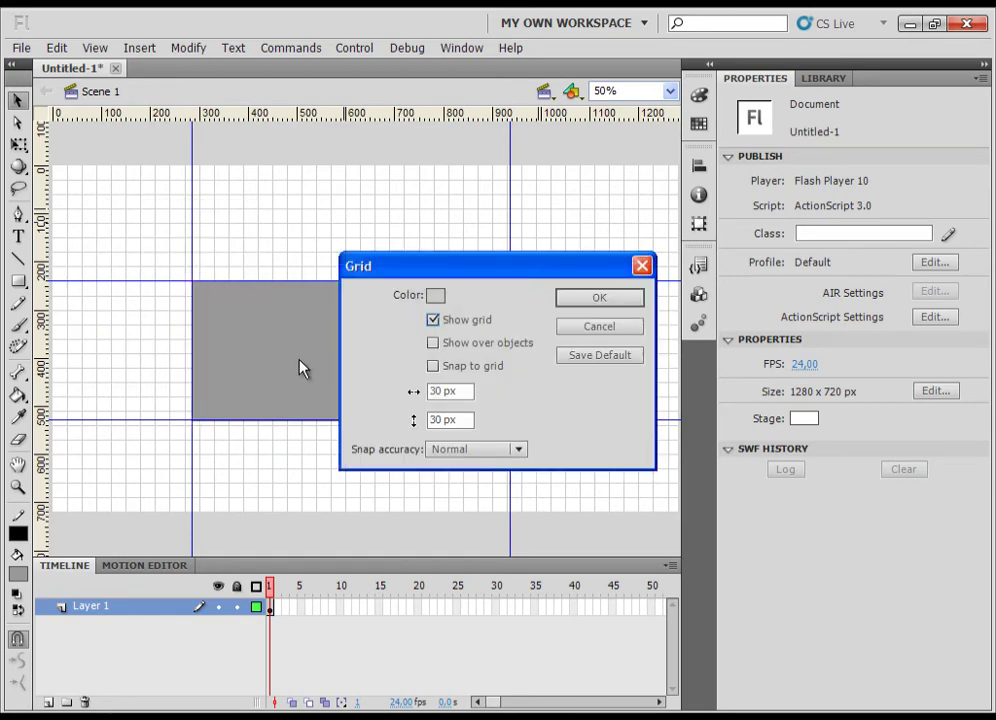
{"action": "left_click", "coordinate": [466, 344]}
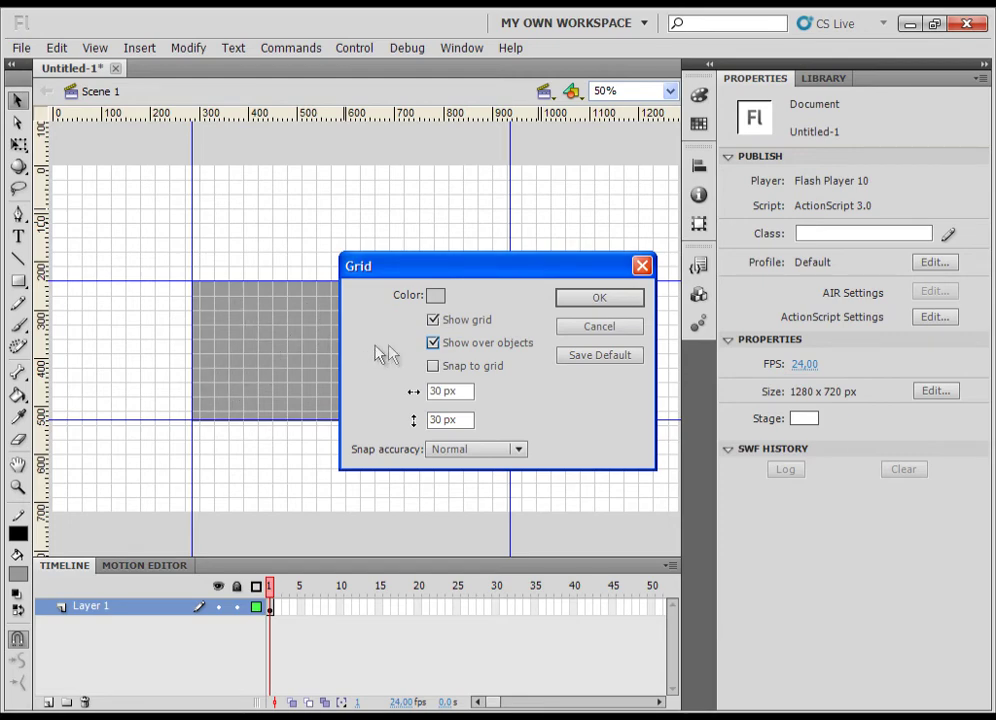
{"action": "left_click", "coordinate": [455, 345]}
{"action": "left_click", "coordinate": [455, 347]}
{"action": "left_click", "coordinate": [455, 345]}
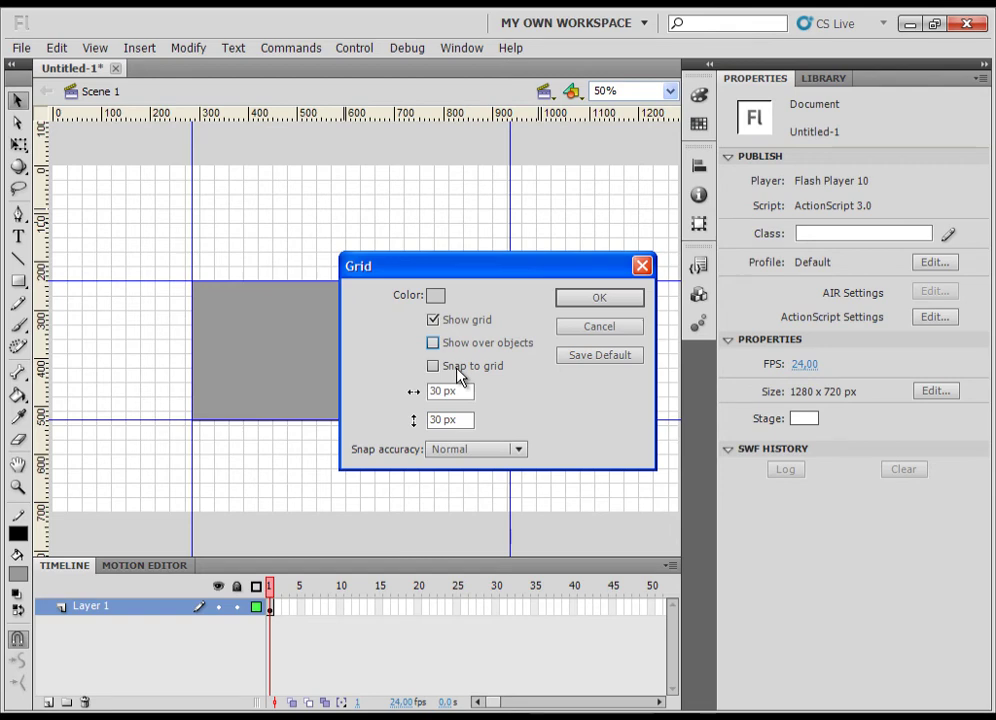
{"action": "left_click", "coordinate": [464, 368]}
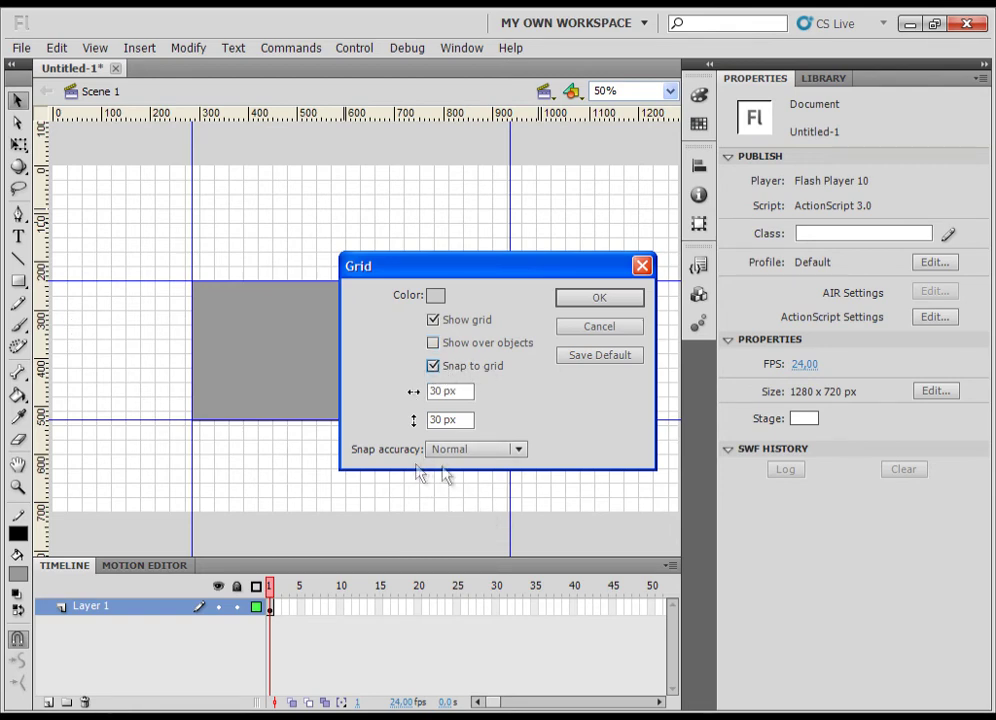
{"action": "left_click_drag", "start_coordinate": [440, 396], "coordinate": [391, 394]}
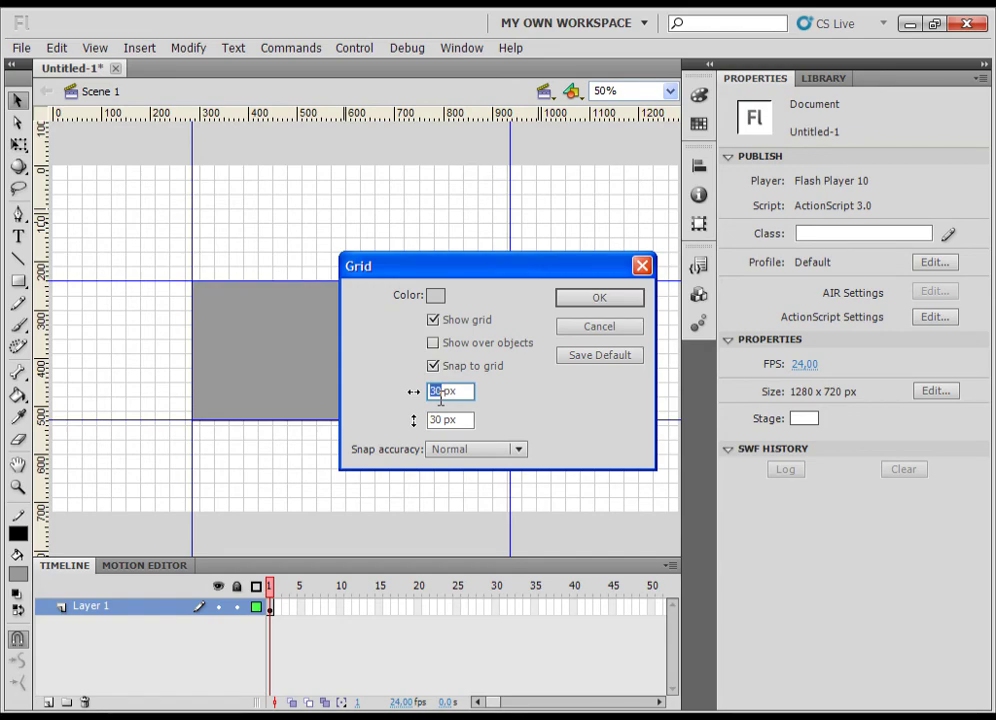
Step: Enter 10 px for both the horizontal and vertical grid spacing
{"action": "type", "text": "10"}
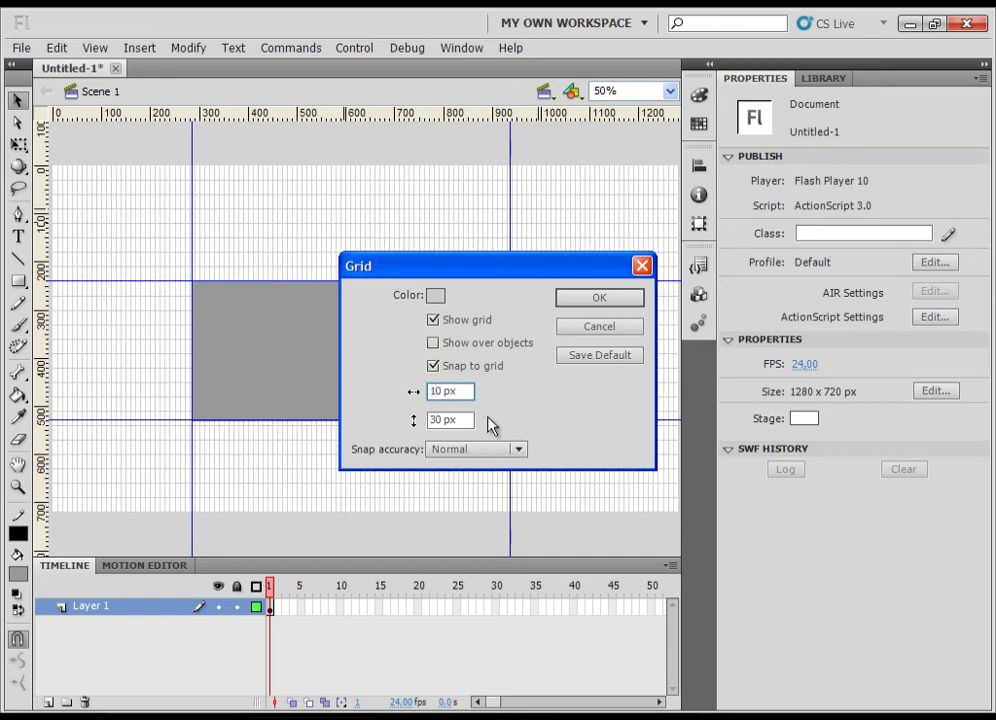
{"action": "left_click", "coordinate": [438, 418]}
{"action": "double_click", "coordinate": [438, 418]}
{"action": "type", "text": "10"}
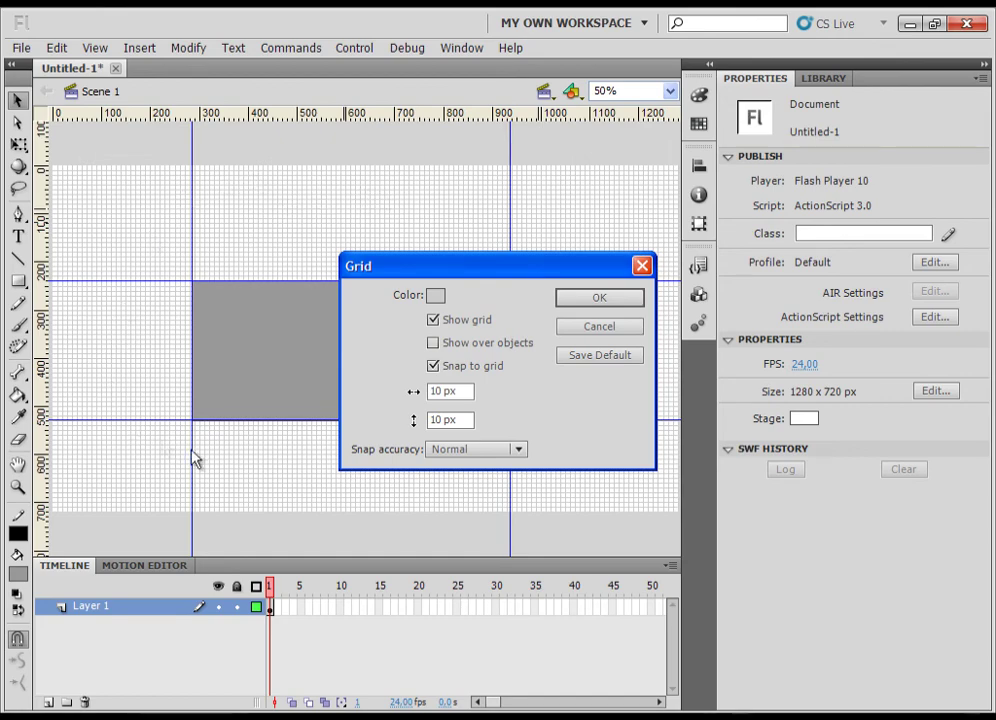
{"action": "left_click", "coordinate": [455, 452]}
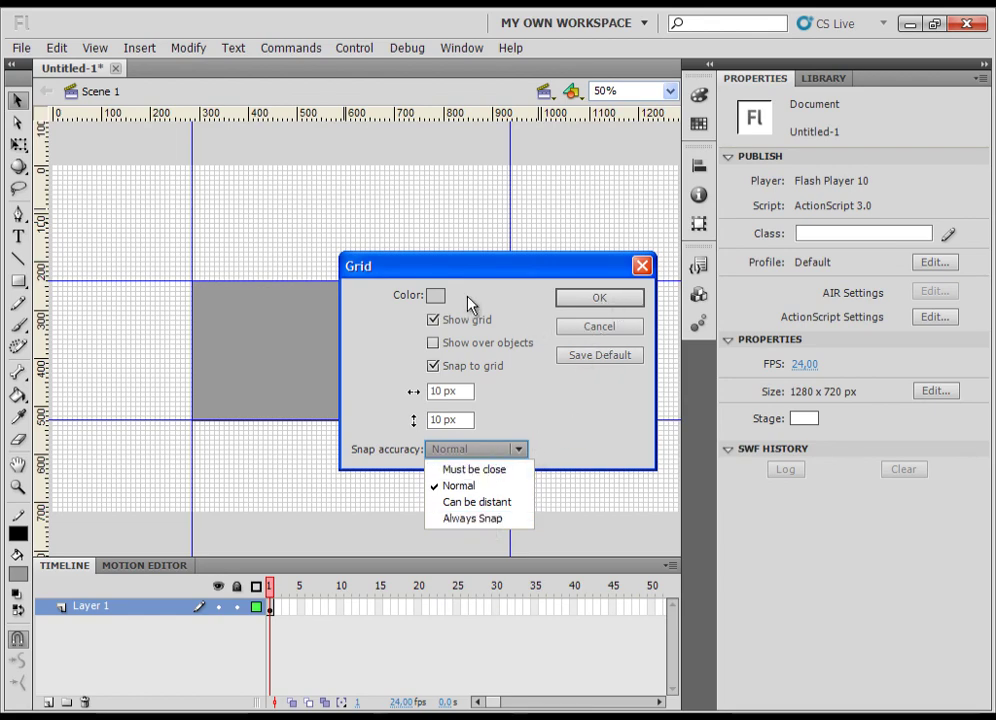
Step: Set the grid colour to light grey (#CCCCCC) and confirm the Grid dialog
{"action": "left_click", "coordinate": [435, 295]}
{"action": "left_click", "coordinate": [437, 338]}
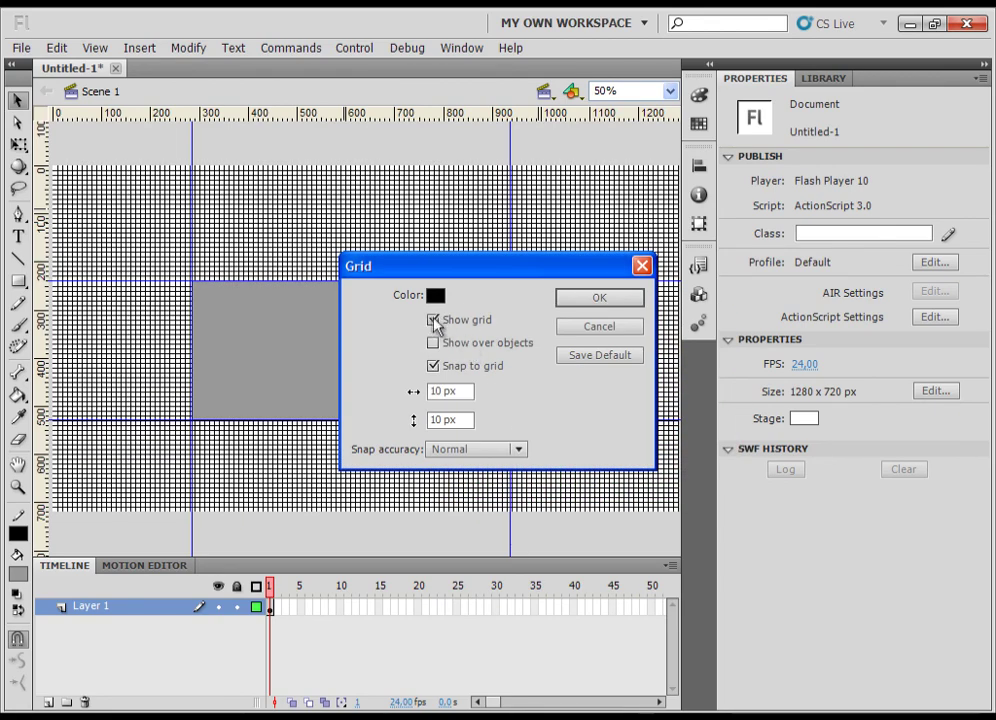
{"action": "left_click", "coordinate": [437, 295]}
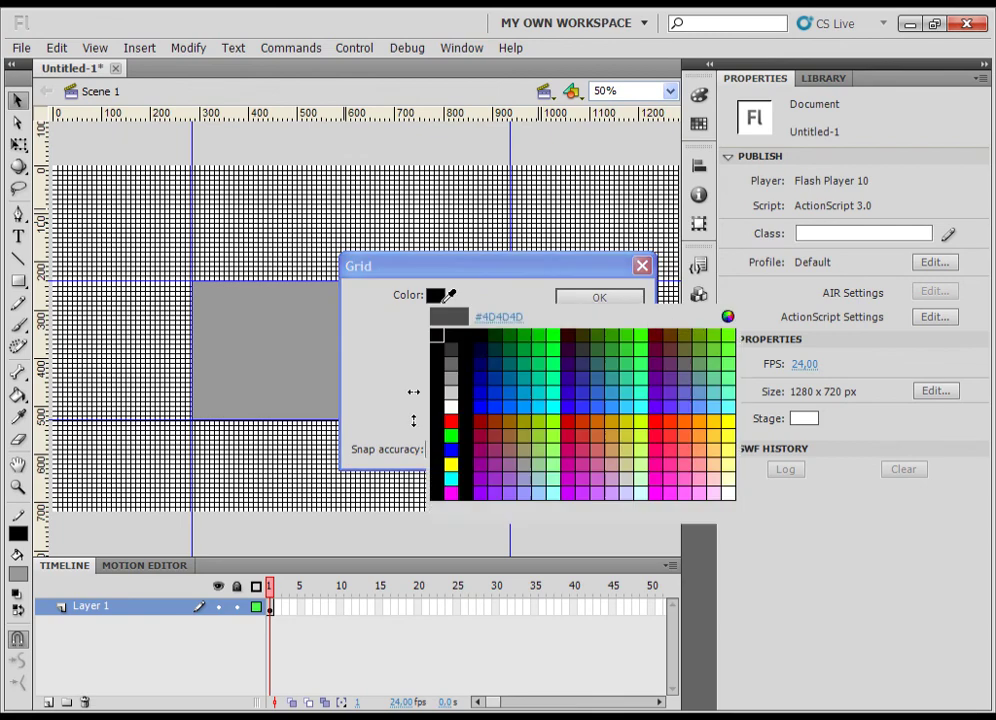
{"action": "left_click", "coordinate": [450, 392]}
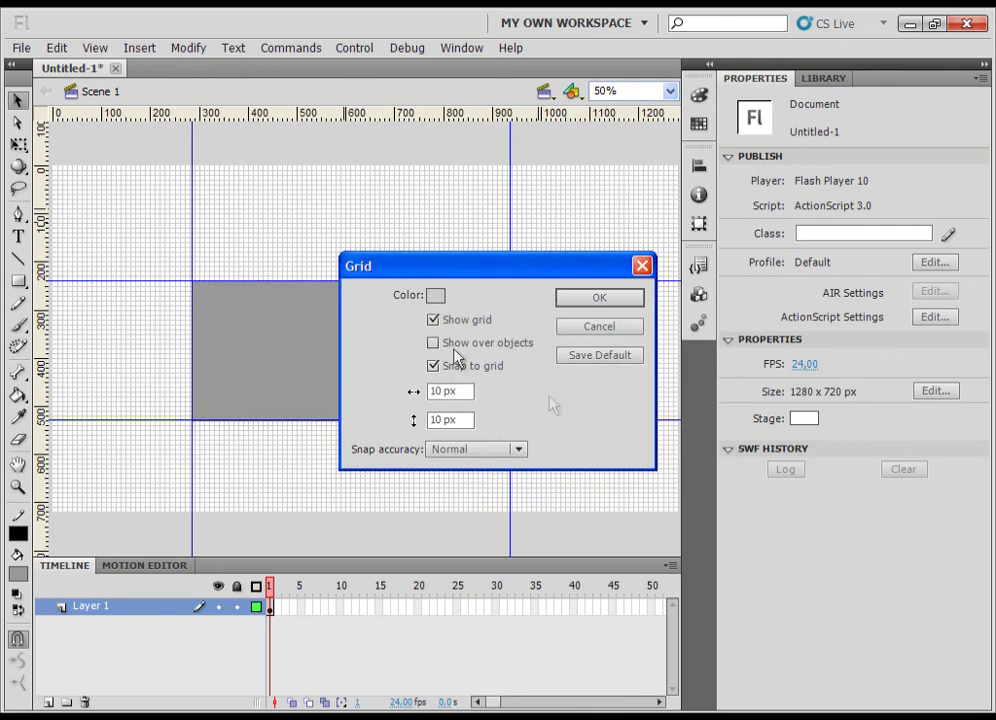
{"action": "left_click", "coordinate": [590, 300]}
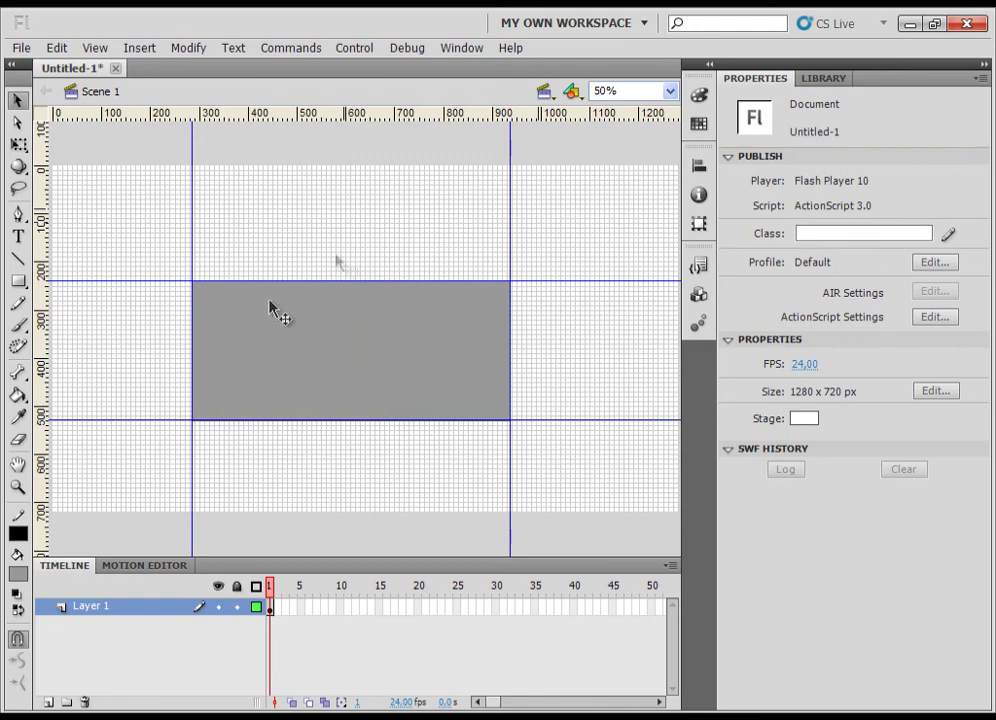